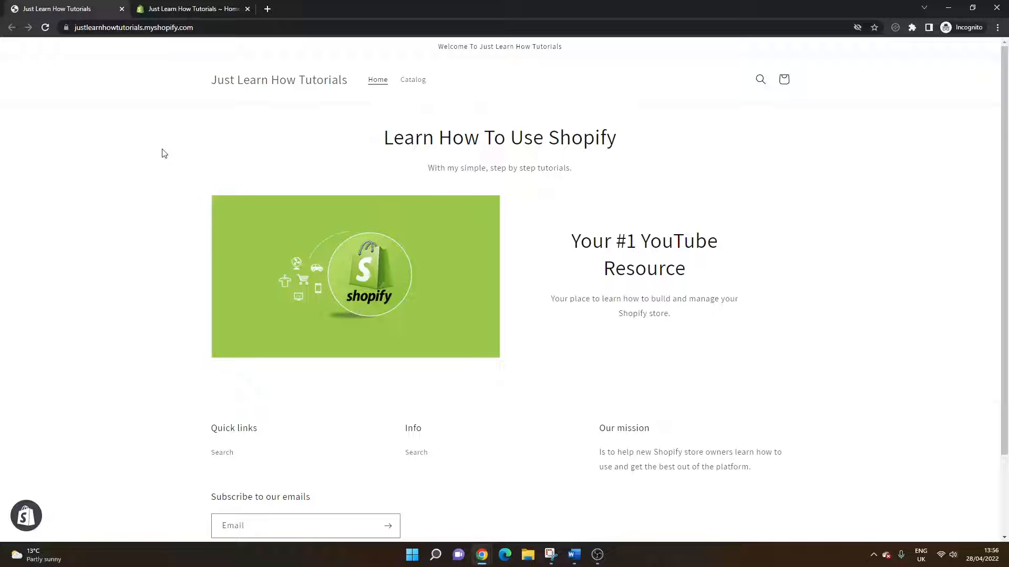
# Switch to the store's Shopify admin and start adding a new page to the online store
pyautogui.click(173, 9)
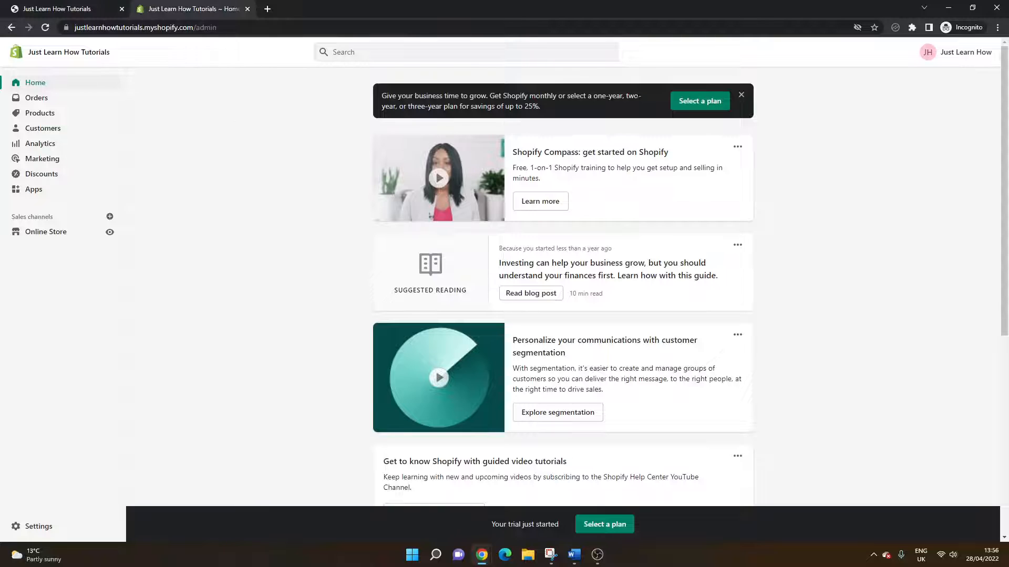
pyautogui.click(741, 95)
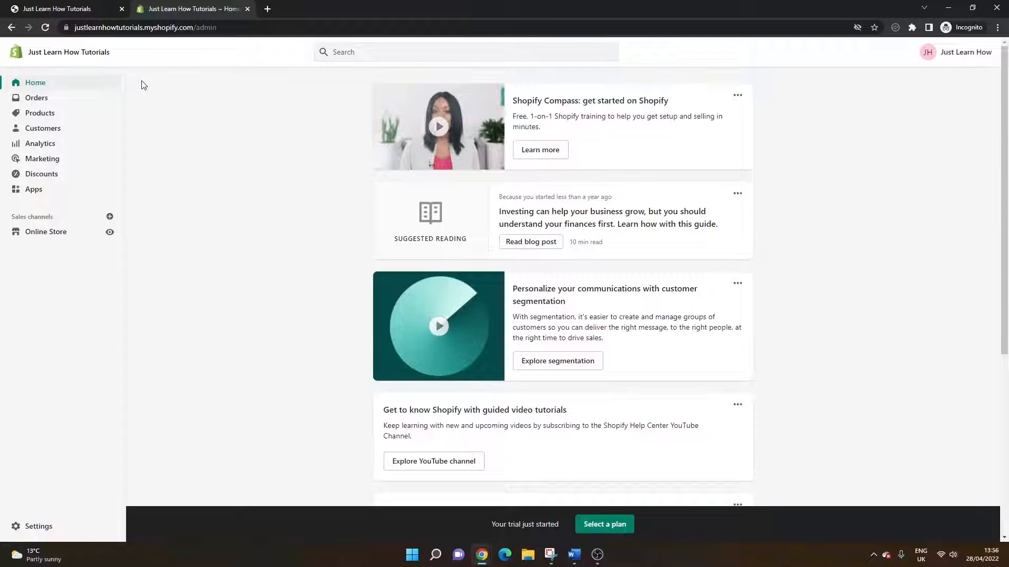
pyautogui.click(56, 236)
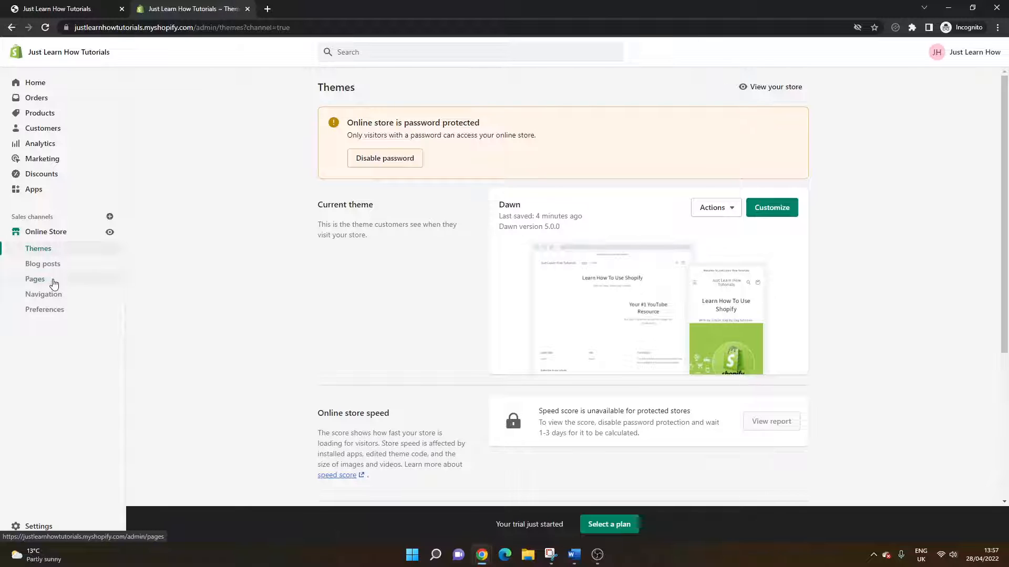
pyautogui.click(54, 284)
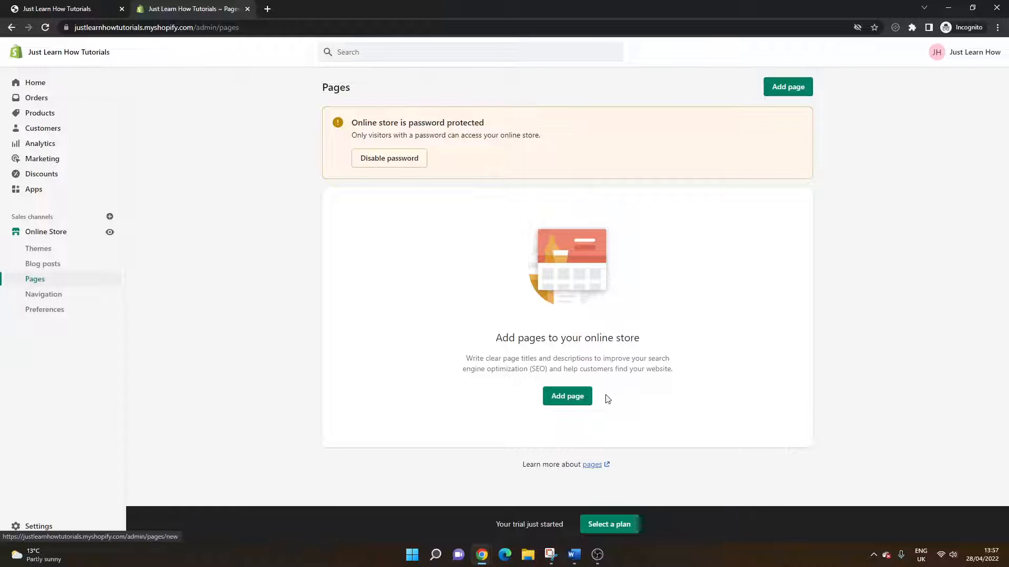
pyautogui.click(561, 402)
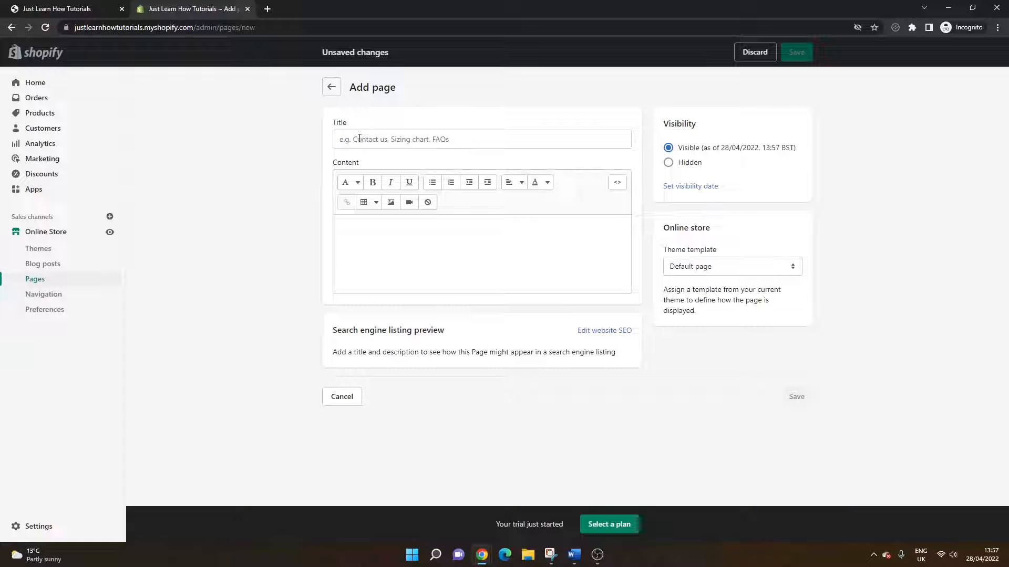
# Title the new page "Contact Us"
pyautogui.click(405, 138)
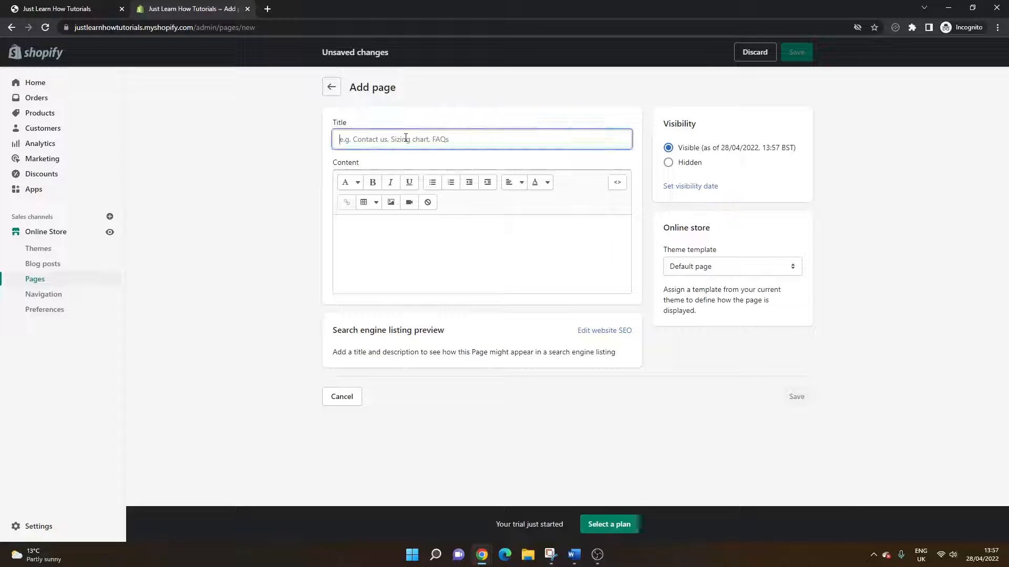
pyautogui.write('Contact')
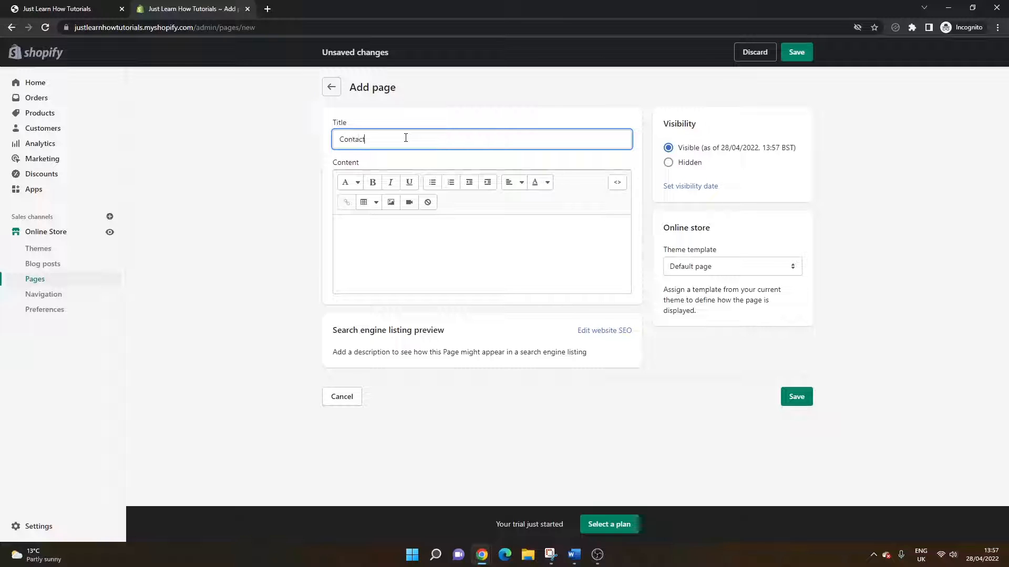
pyautogui.write(' Us')
# Write the content "Hello. If you would like to get in contact then please fill out the form and we will be sure to get back to you."
pyautogui.click(391, 238)
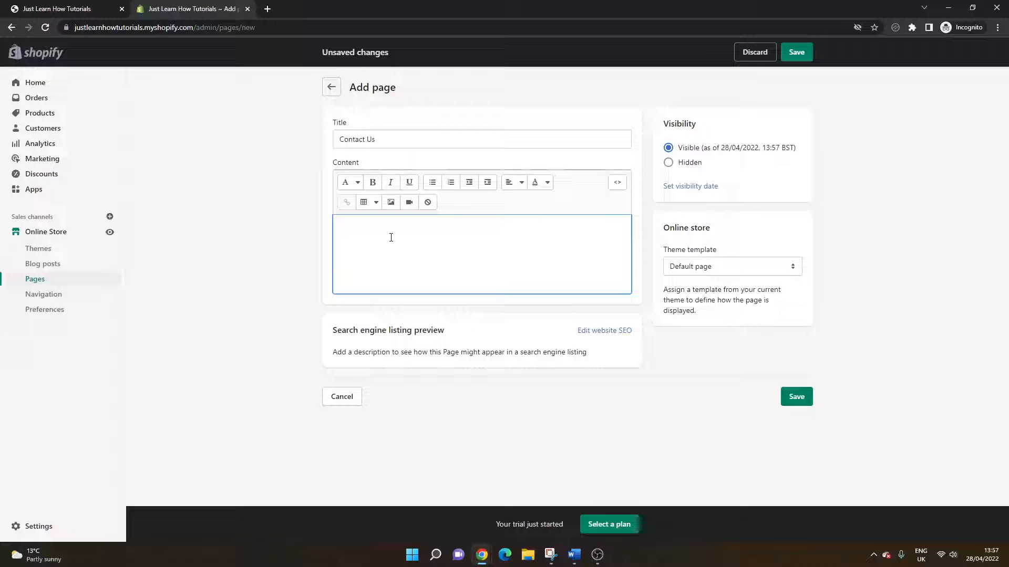
pyautogui.write('Hello ')
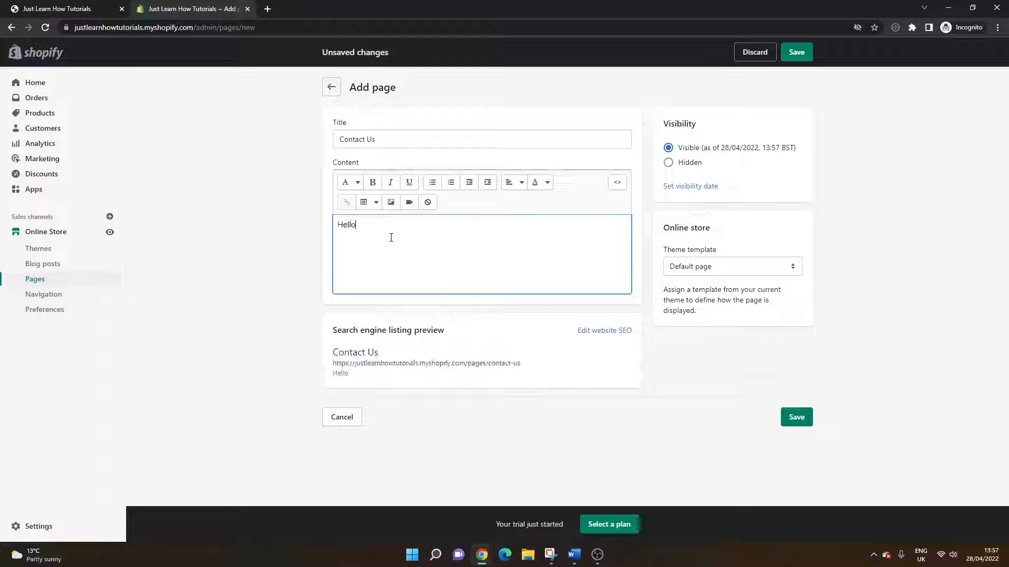
pyautogui.write('. If you would like to')
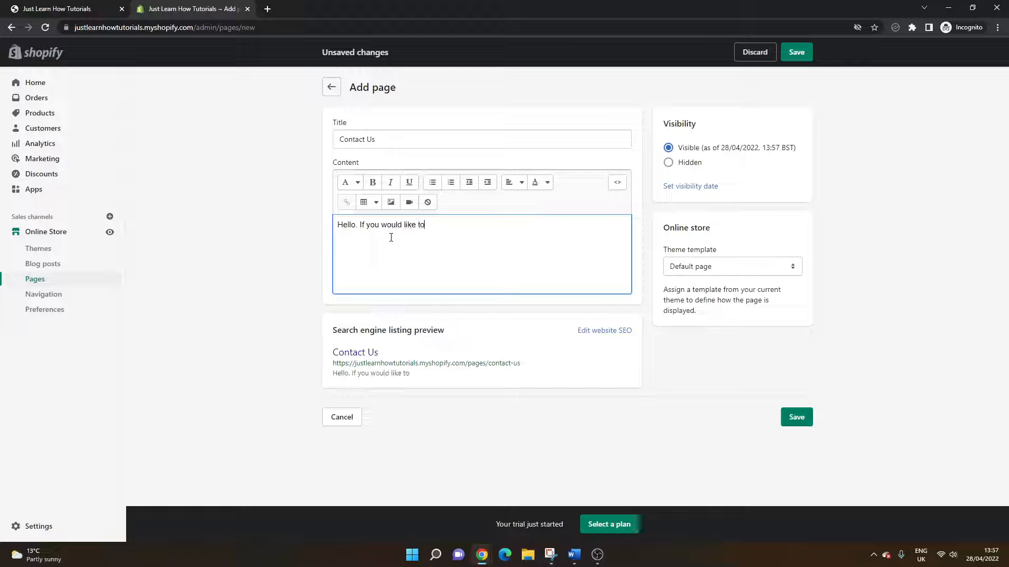
pyautogui.write(' get in contac')
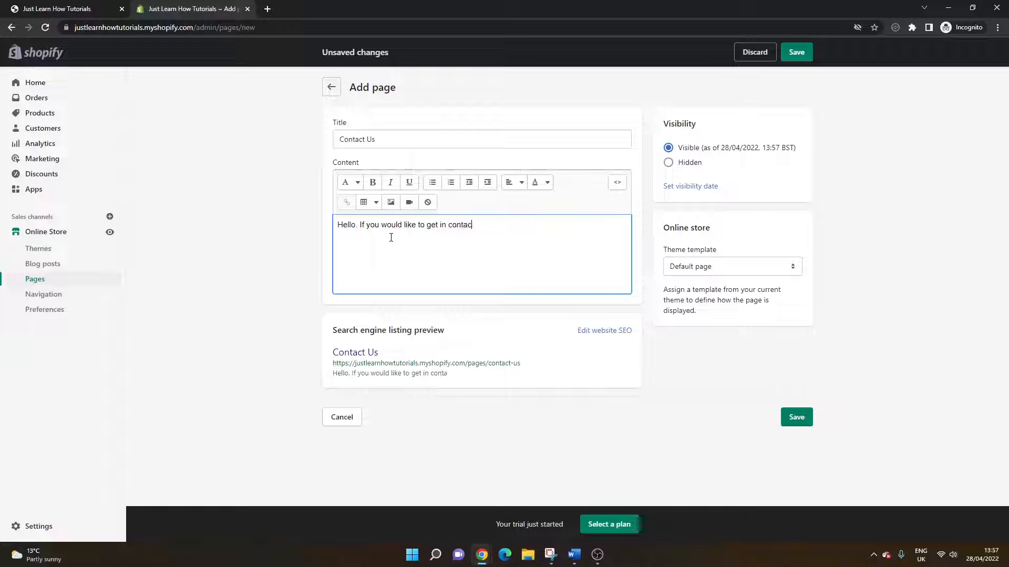
pyautogui.write('t then please ')
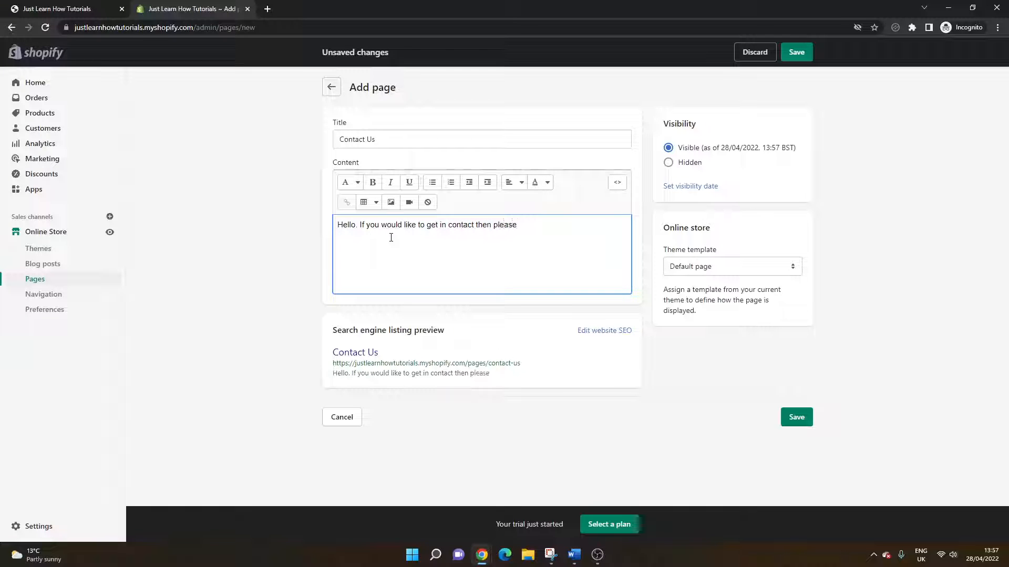
pyautogui.write('fill out the f')
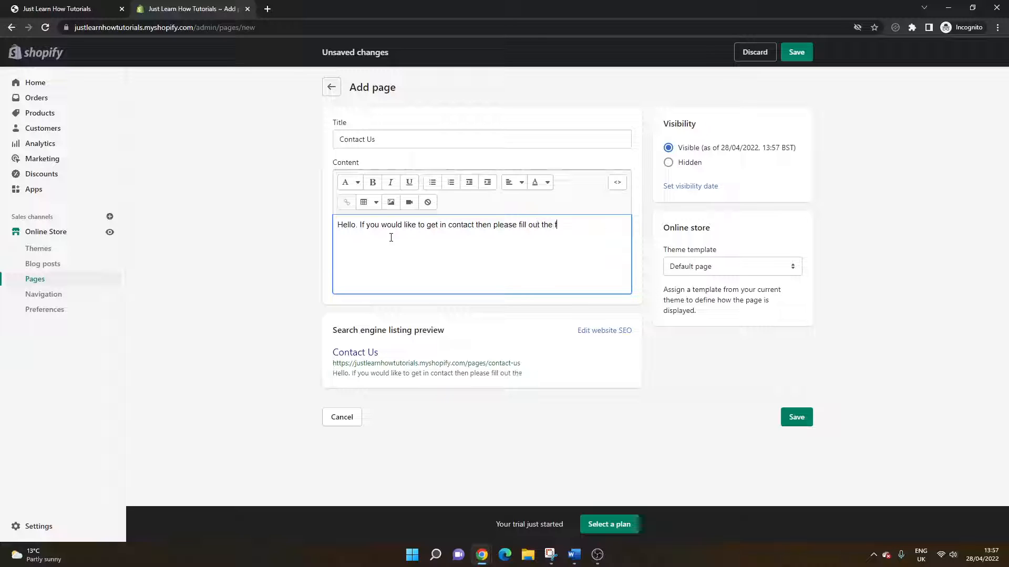
pyautogui.write('orm and we will be sure to get back')
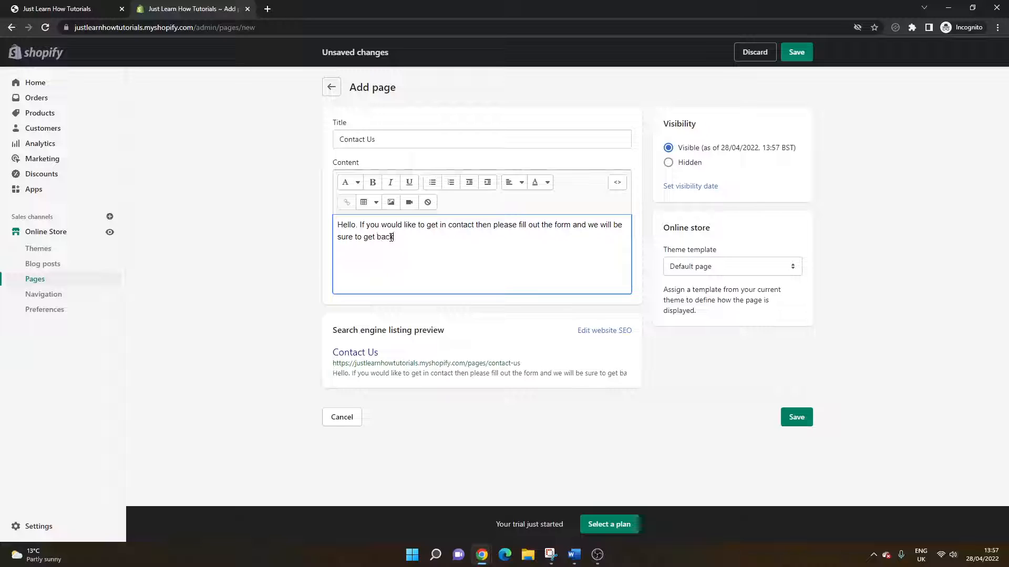
pyautogui.write(' to you.')
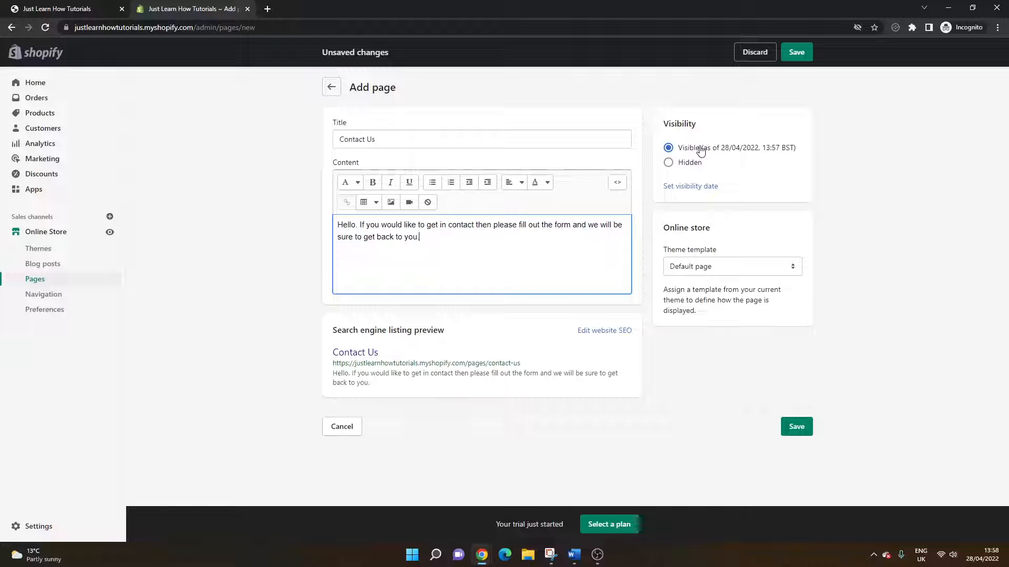
# Assign the contact theme template to the page and open its search engine listing for editing
pyautogui.click(689, 270)
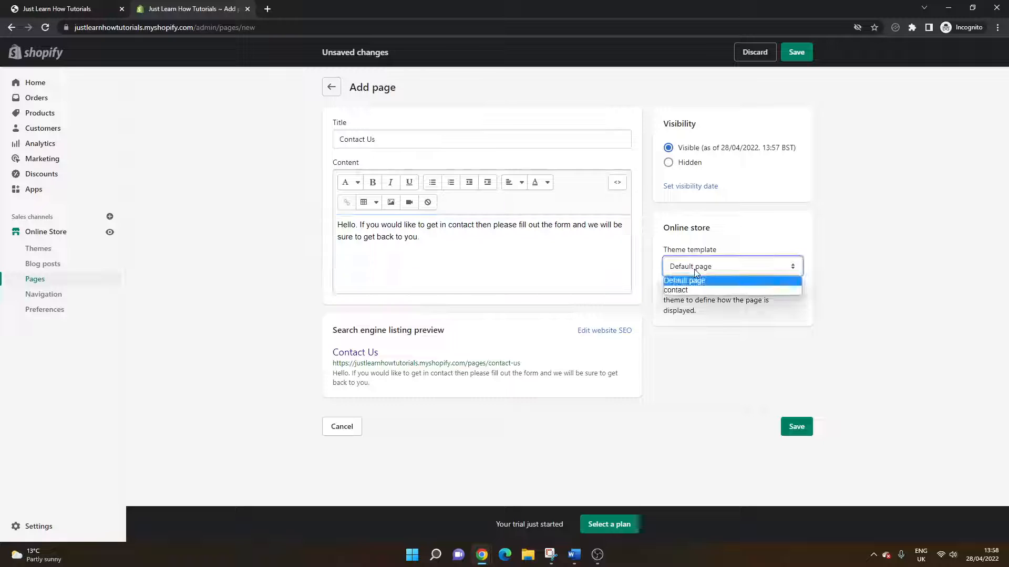
pyautogui.click(681, 291)
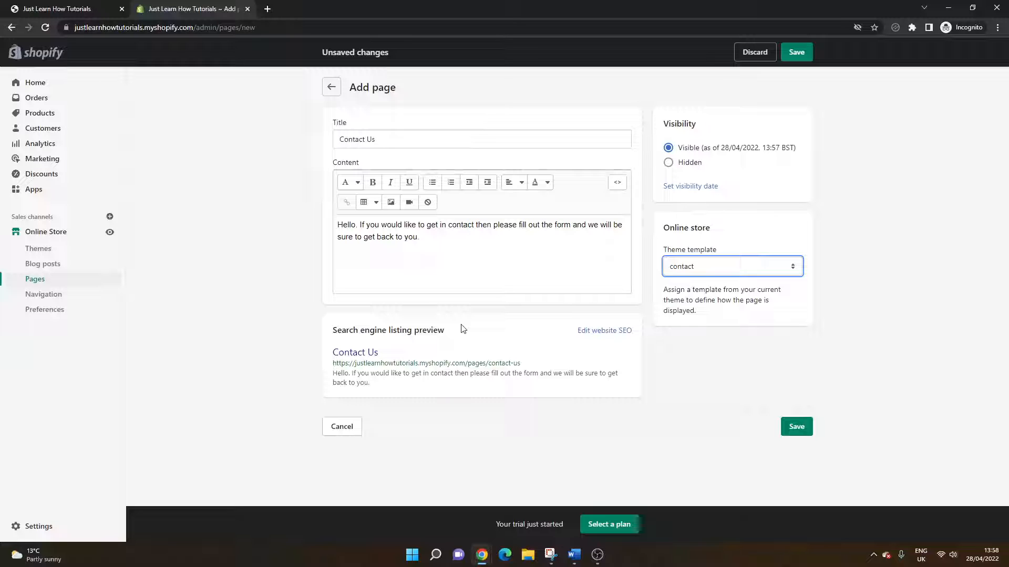
pyautogui.click(596, 336)
# Review the search engine listing's page title, description and URL handle, and save the Contact Us page
pyautogui.scroll(-2, 538, 345)
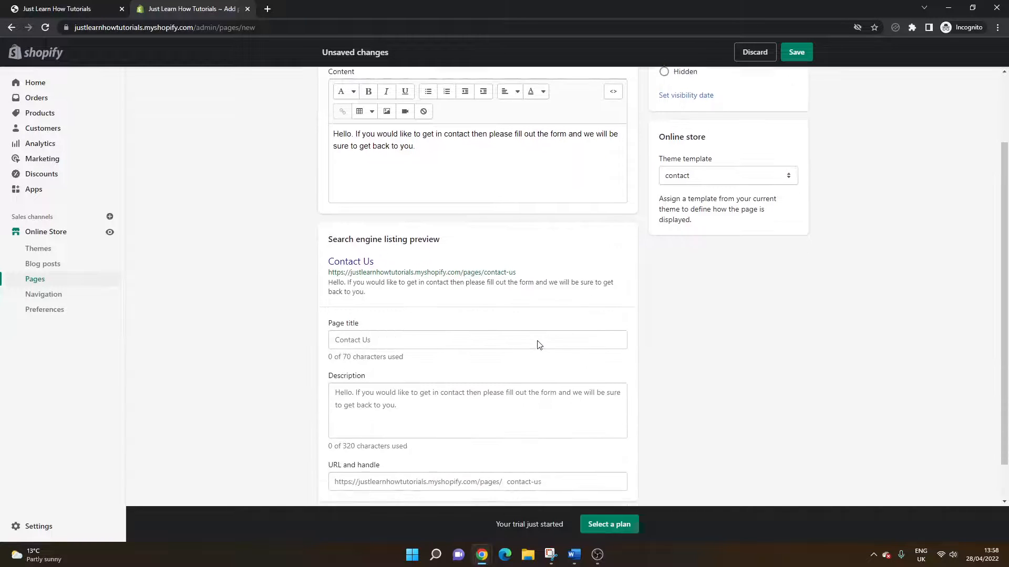
pyautogui.scroll(2, 362, 326)
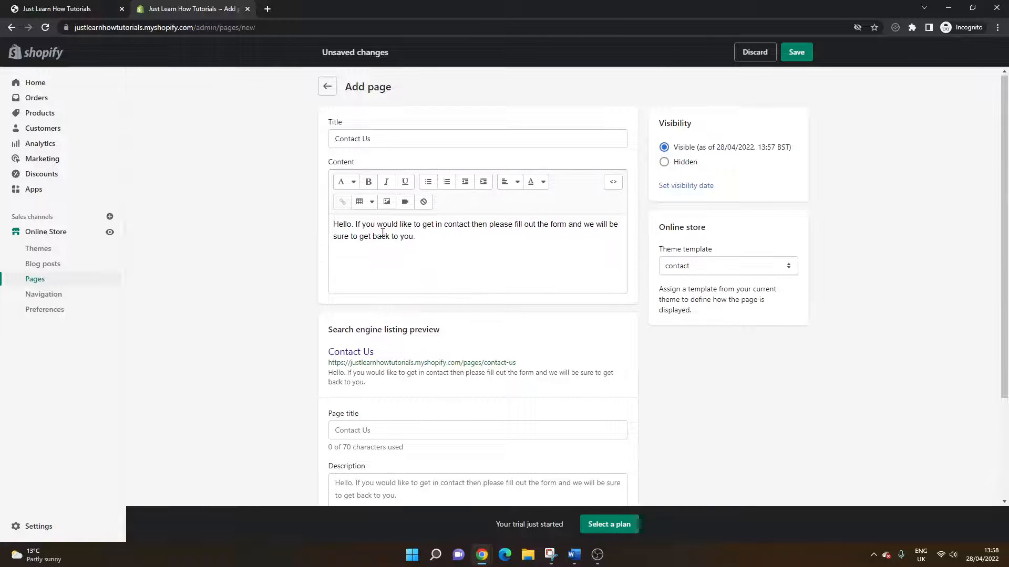
pyautogui.scroll(-3, 321, 293)
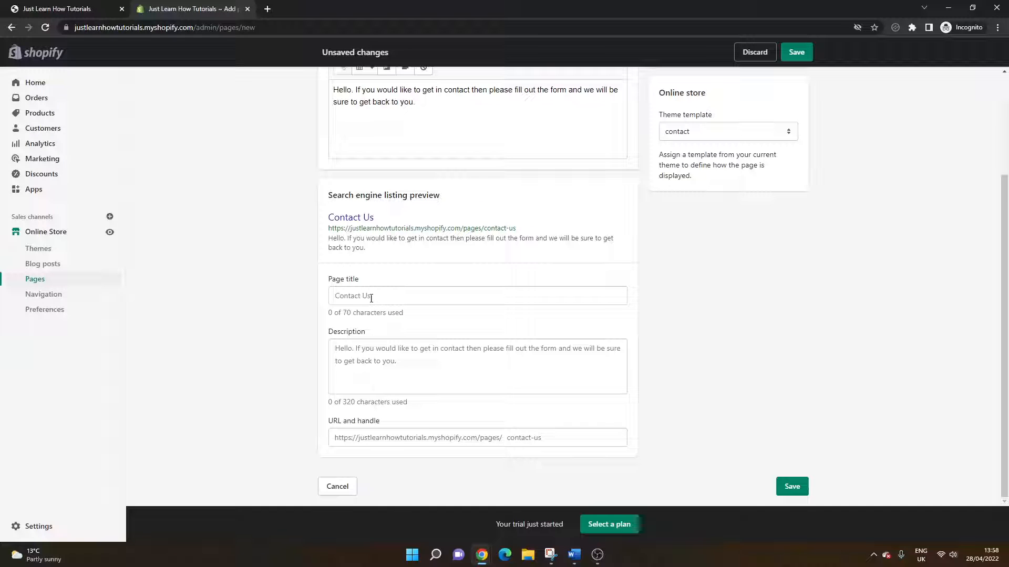
pyautogui.click(364, 349)
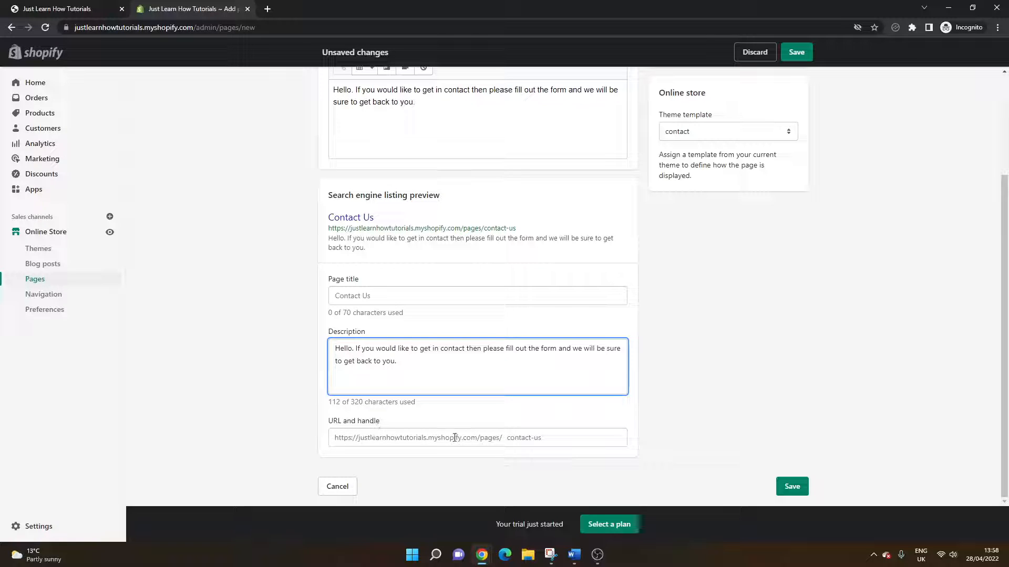
pyautogui.click(501, 438)
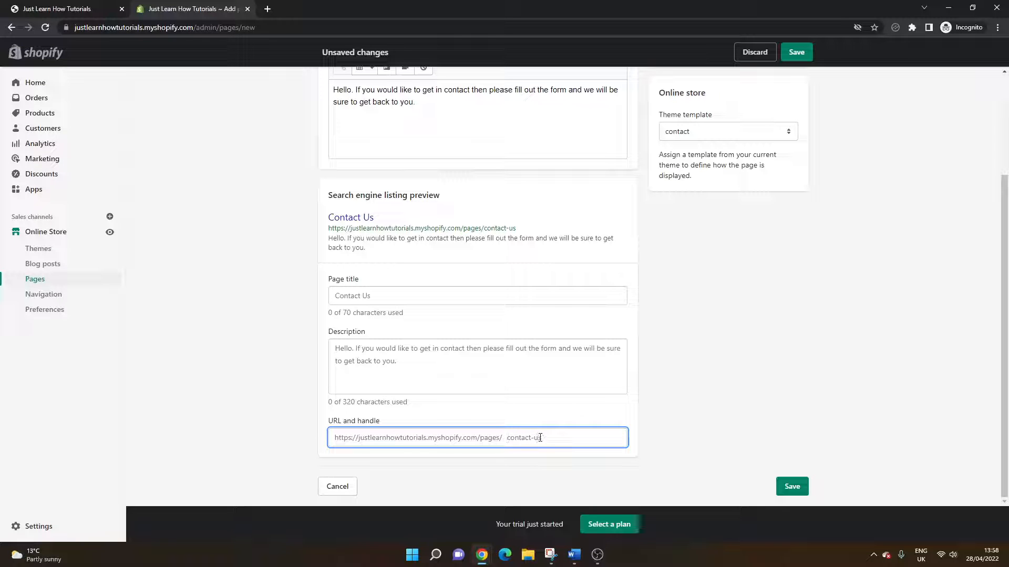
pyautogui.scroll(3, 646, 379)
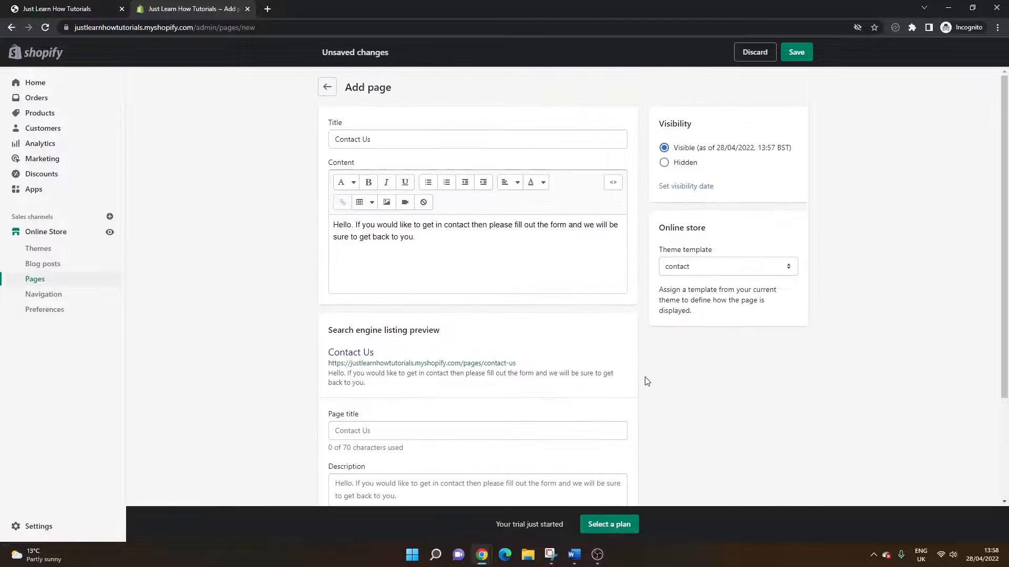
pyautogui.scroll(-3, 646, 381)
pyautogui.click(789, 483)
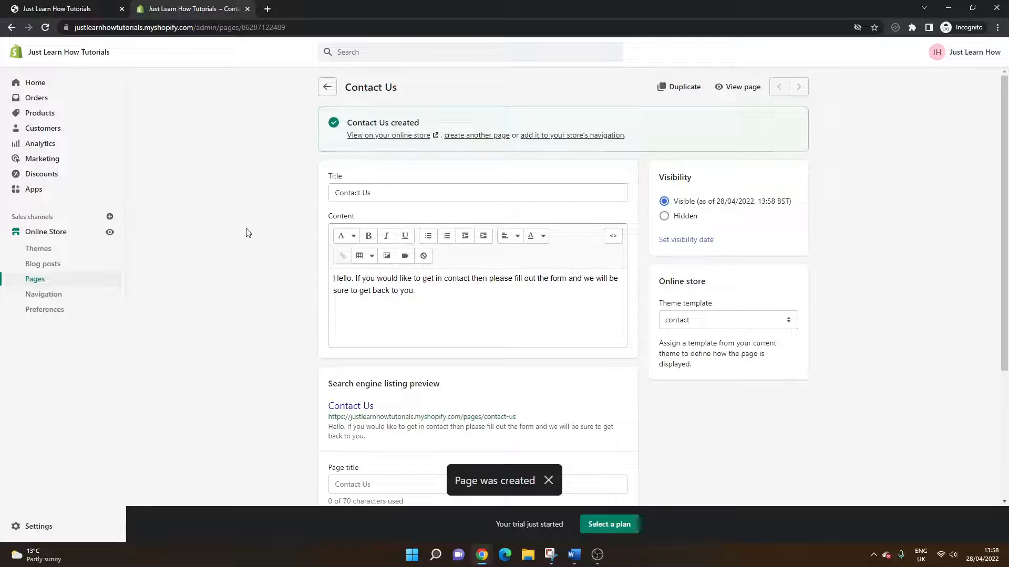
# Open the online store's footer menu for editing in the navigation settings
pyautogui.click(69, 301)
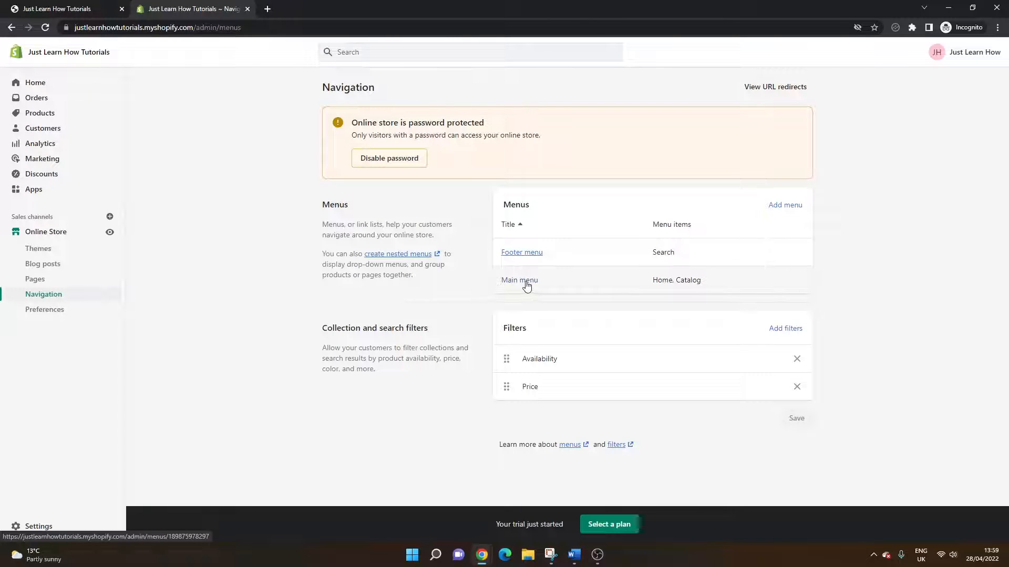
pyautogui.click(528, 253)
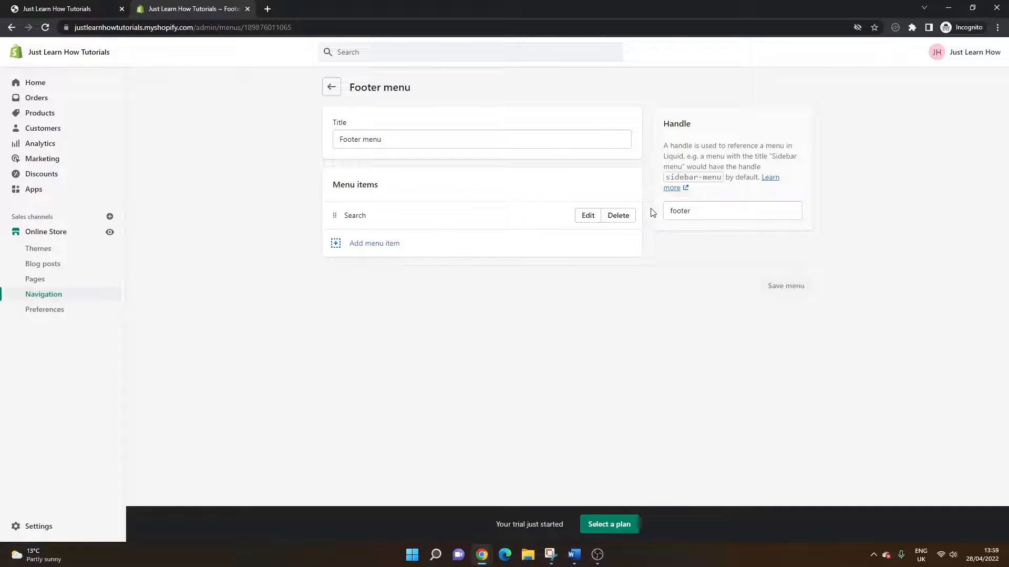
pyautogui.click(696, 208)
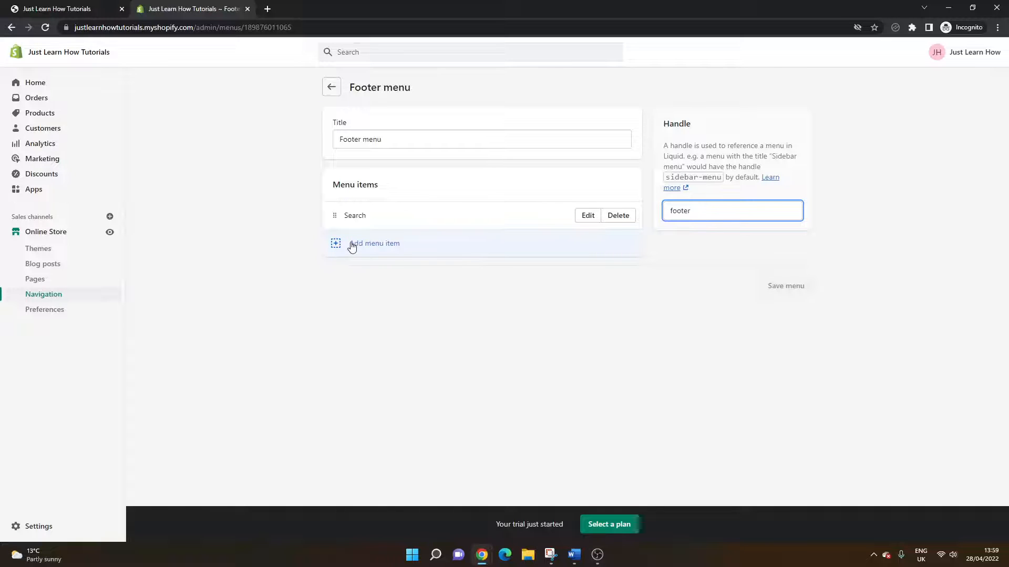
# Add a footer menu item named "Contact Us" that links to the Contact Us page
pyautogui.click(385, 254)
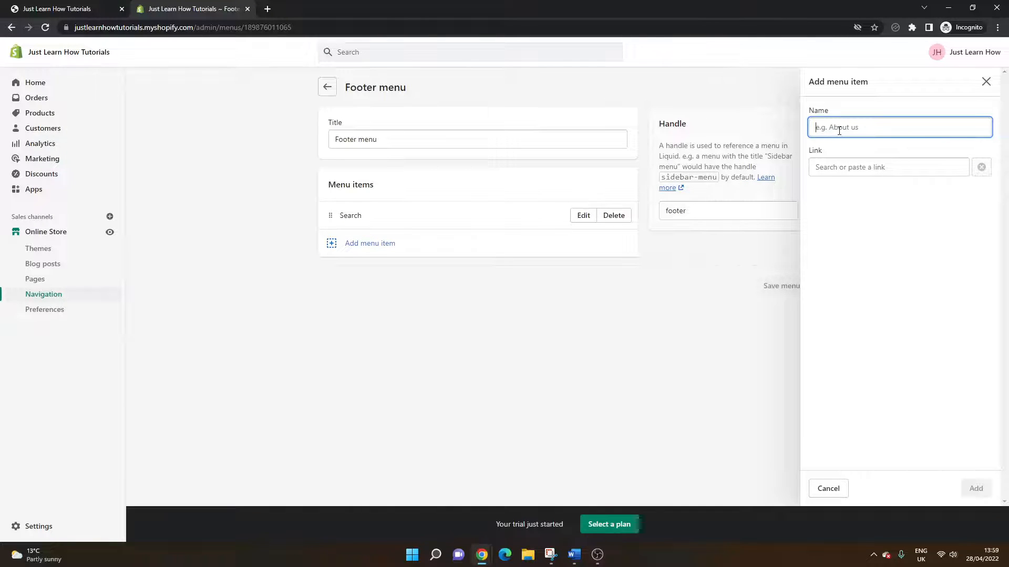
pyautogui.write('Con')
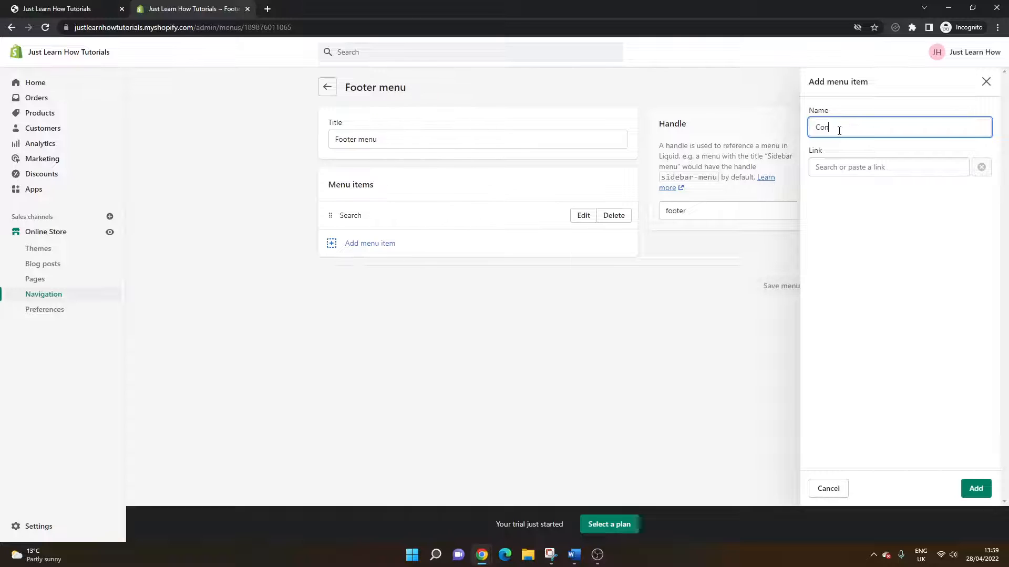
pyautogui.write('tact Us')
pyautogui.click(845, 167)
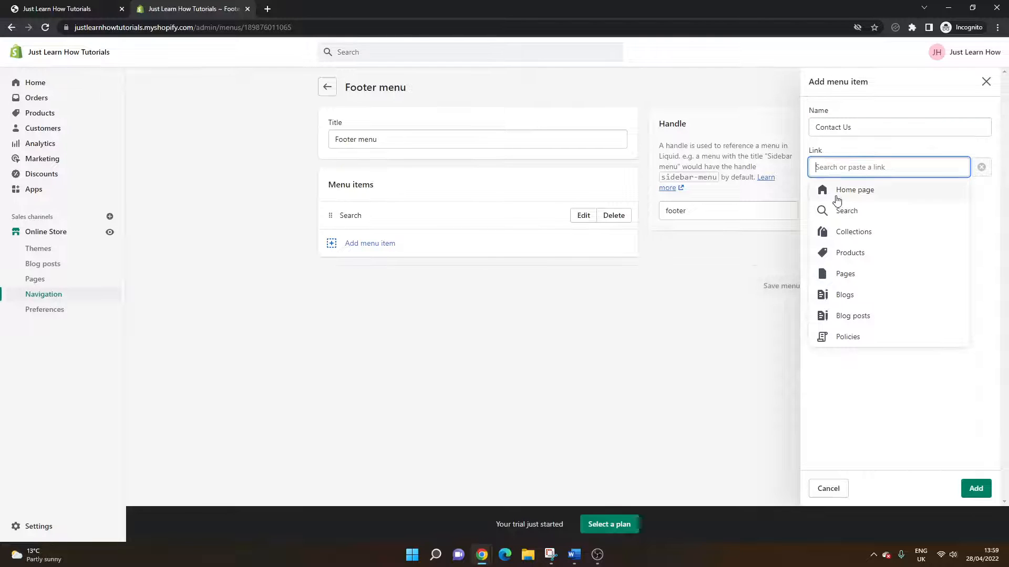
pyautogui.click(854, 275)
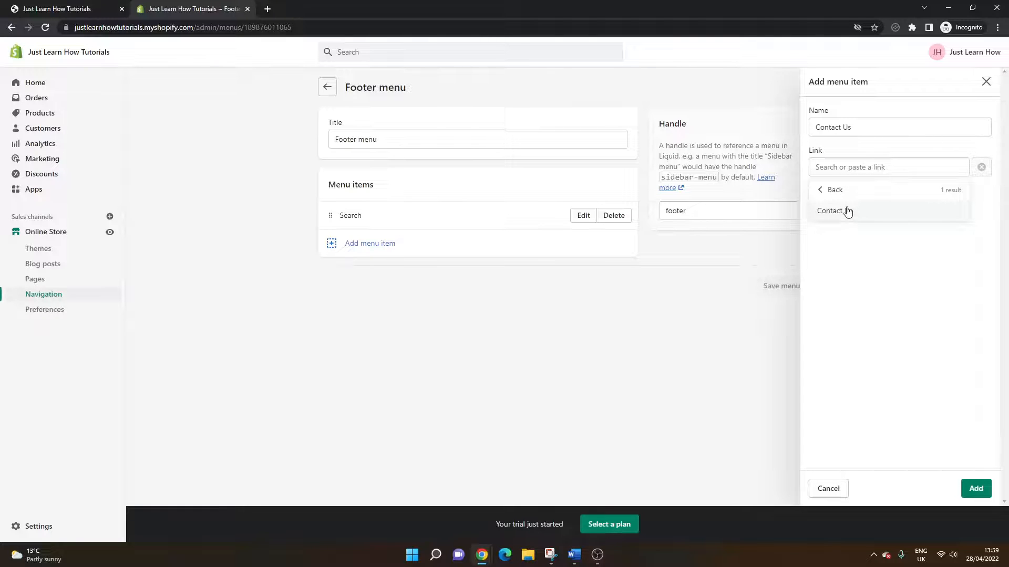
pyautogui.click(852, 211)
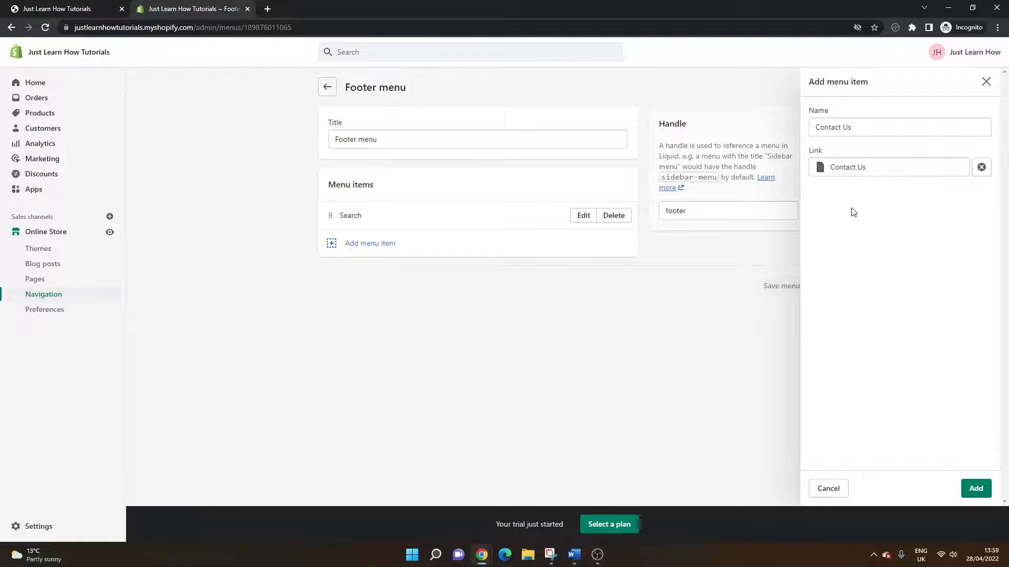
pyautogui.click(974, 487)
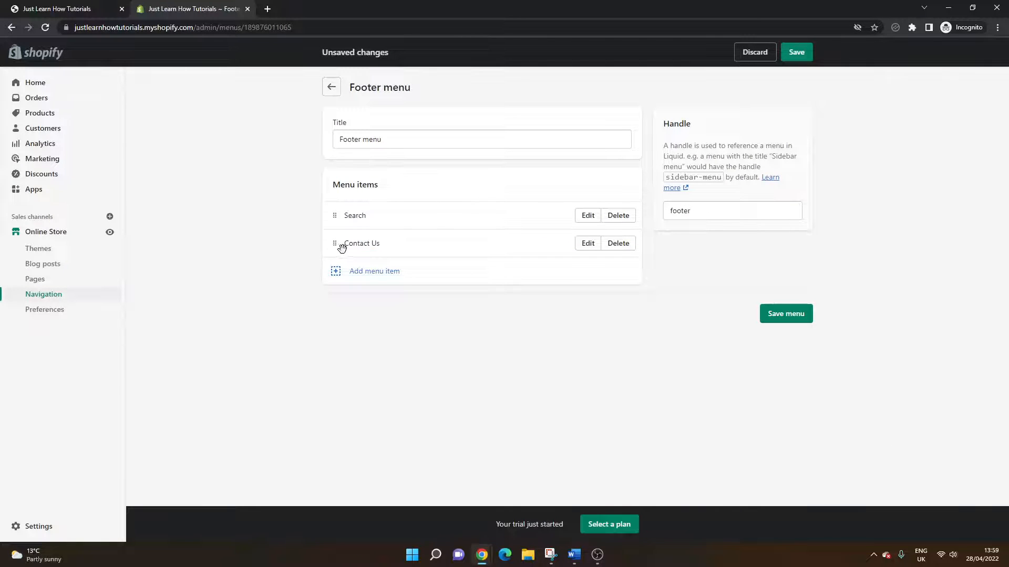
# Save the footer menu and open the live online store to check it
pyautogui.moveTo(342, 248); pyautogui.dragTo(353, 229)
pyautogui.click(787, 316)
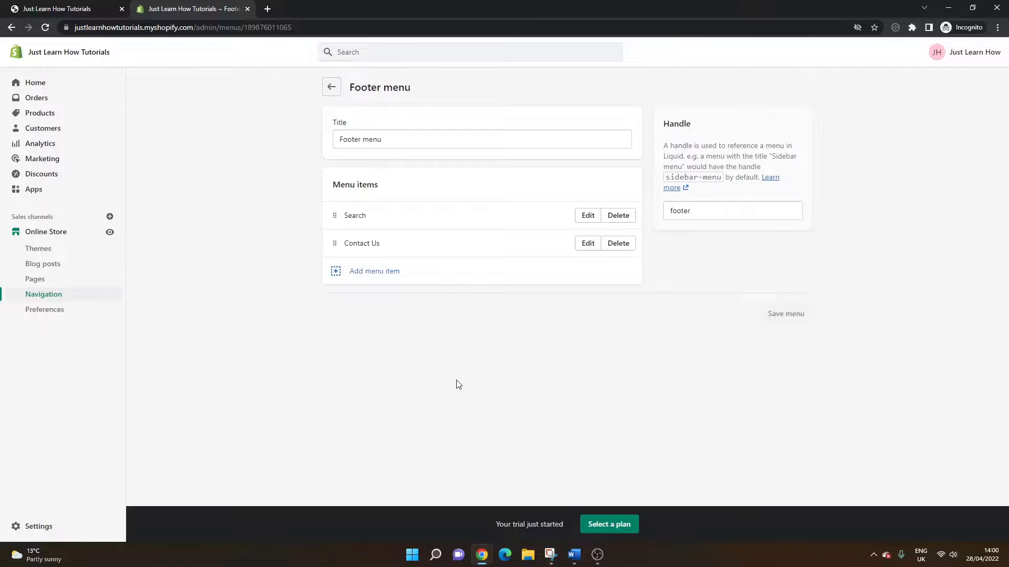
pyautogui.click(110, 232)
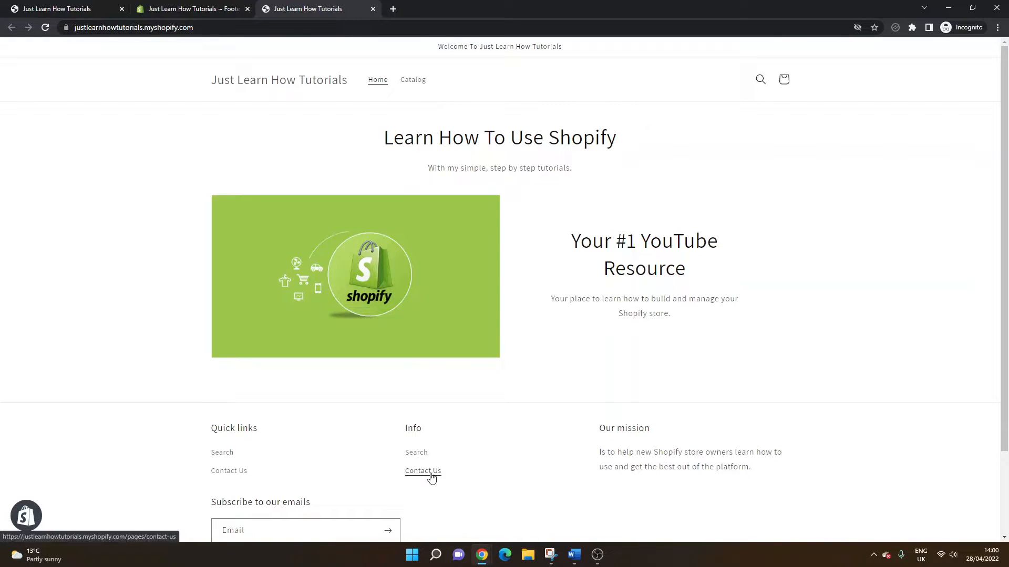
# Check the footer links on the earlier-loaded copy of the storefront, and close the Footer menu admin page
pyautogui.click(104, 5)
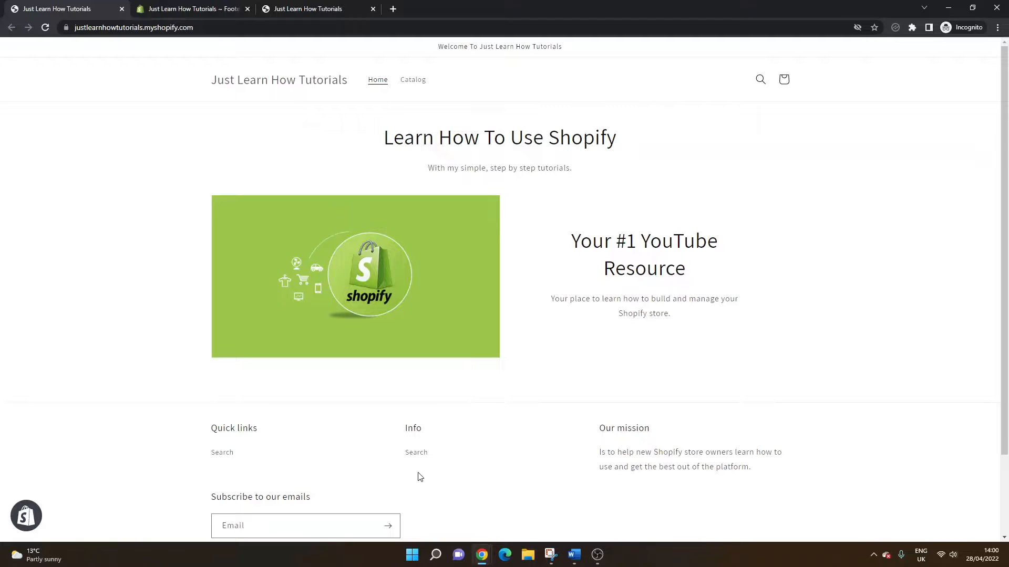
pyautogui.click(208, 5)
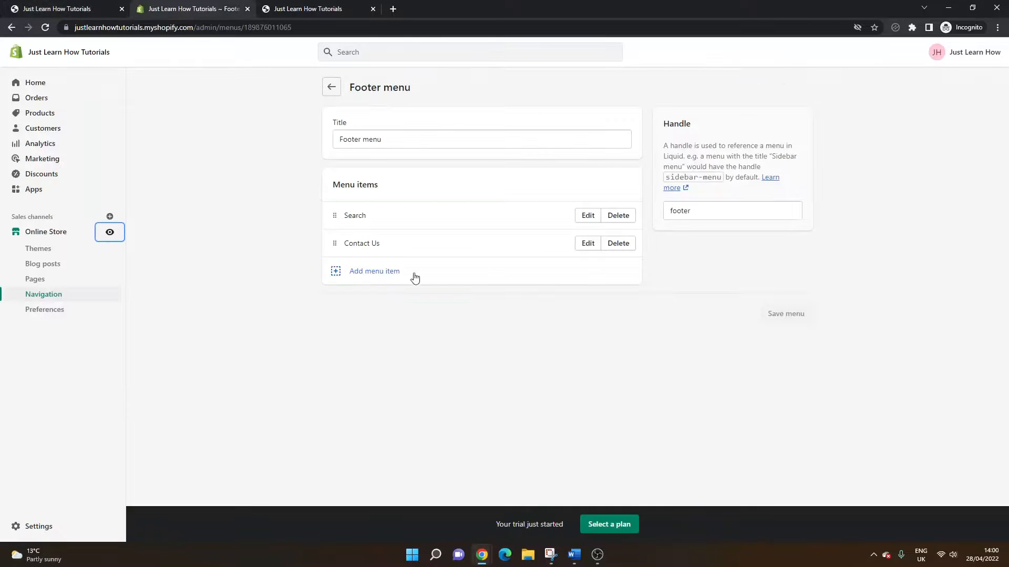
pyautogui.click(248, 8)
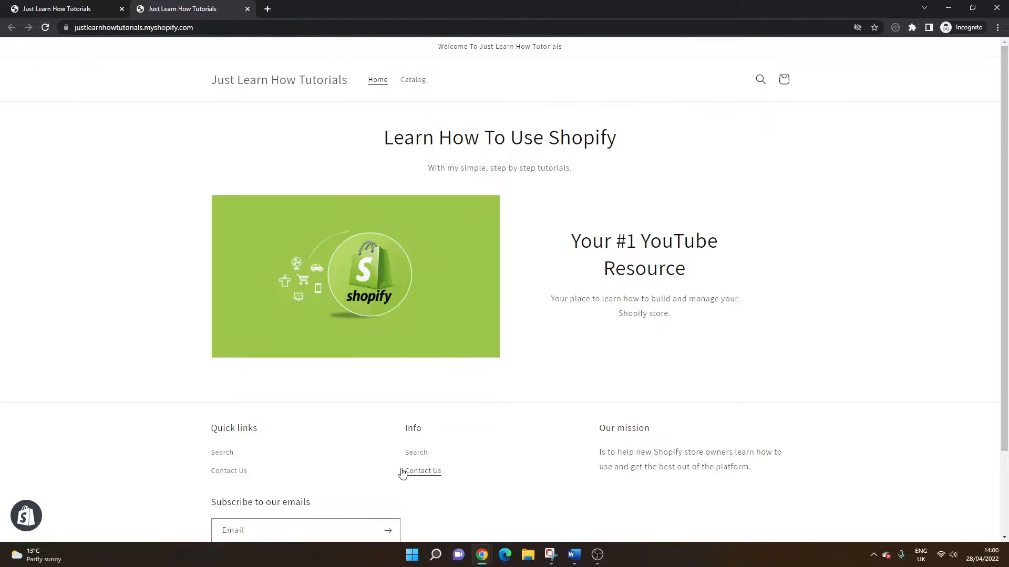
# Open the Contact Us page from the storefront footer's Info links and examine its introductory text
pyautogui.click(434, 477)
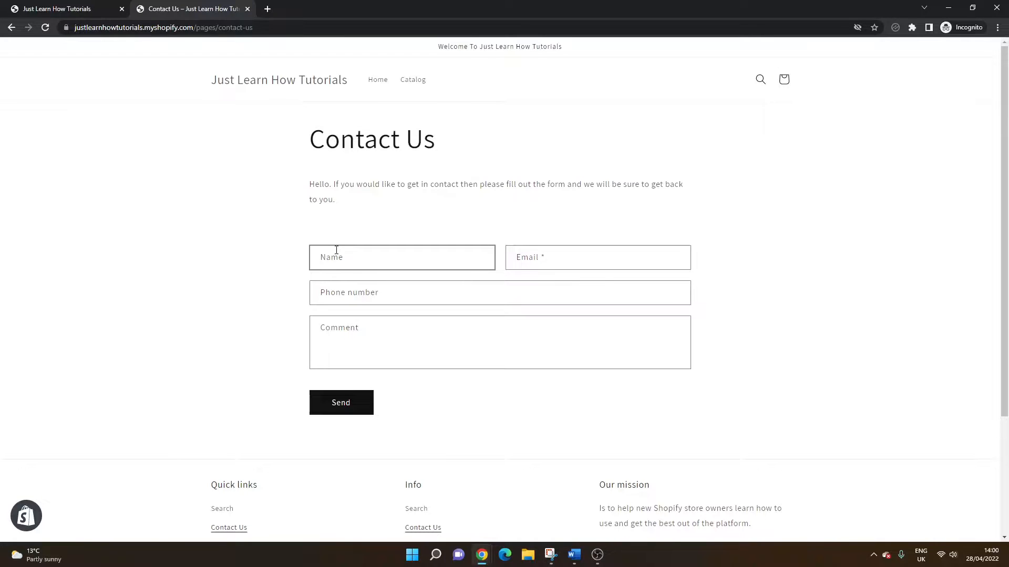
pyautogui.moveTo(310, 184); pyautogui.dragTo(351, 207)
pyautogui.click(344, 202)
pyautogui.tripleClick(339, 199)
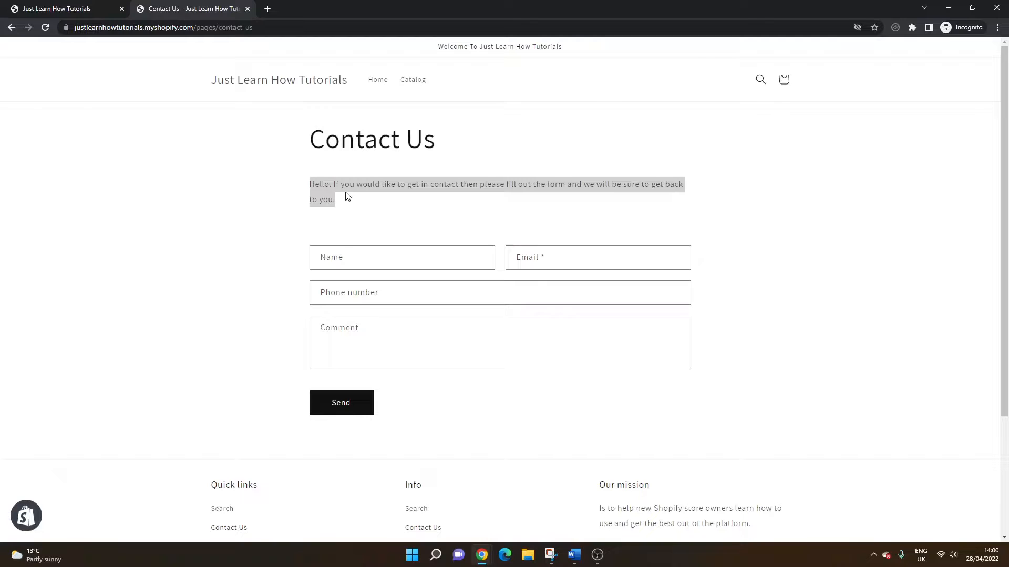
pyautogui.click(350, 201)
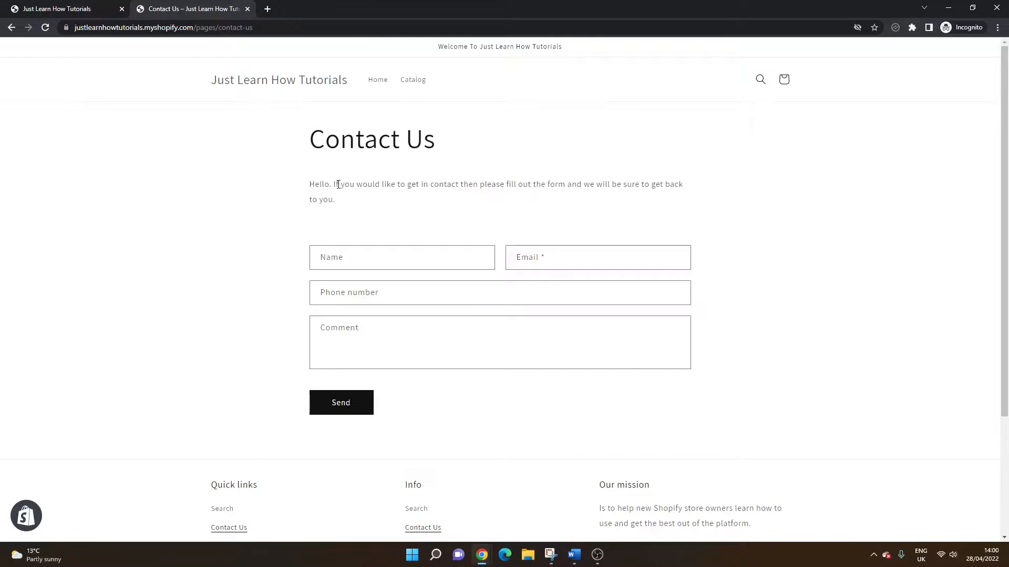
pyautogui.moveTo(315, 185); pyautogui.dragTo(355, 207)
pyautogui.click(355, 207)
# Examine the contact form's Name, Email, Phone number and Comment fields without filling them in
pyautogui.click(356, 261)
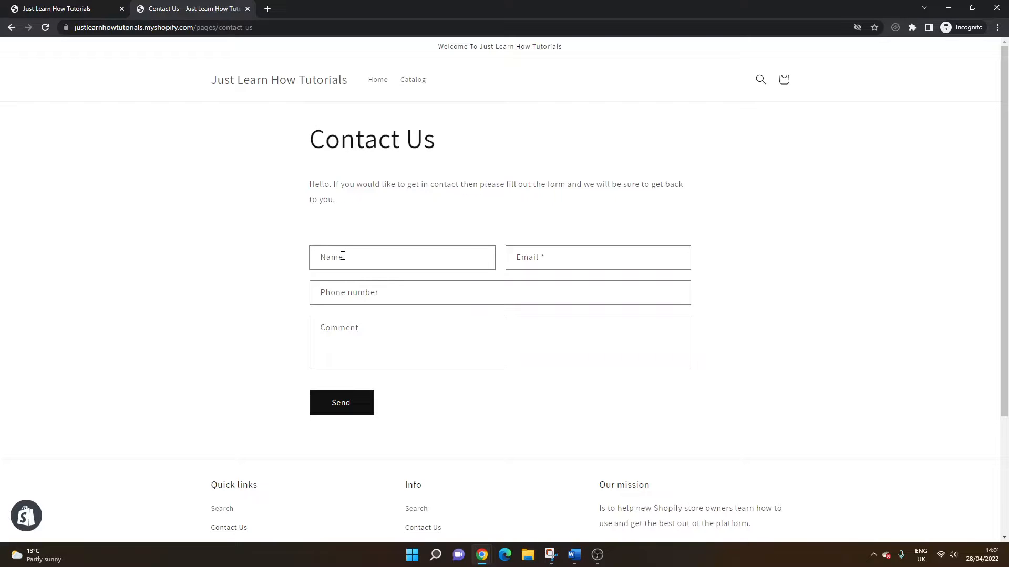
pyautogui.click(522, 260)
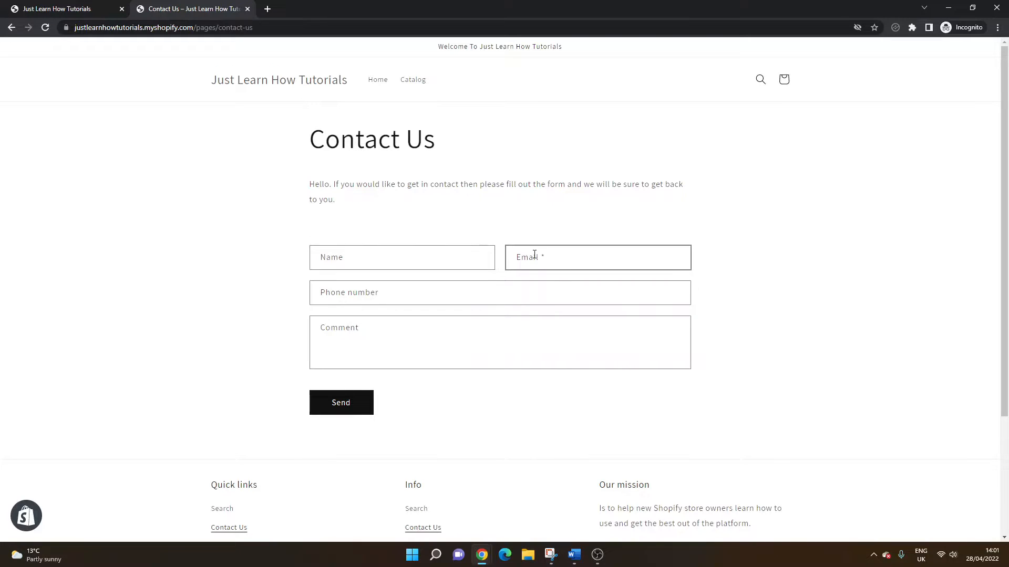
pyautogui.click(348, 290)
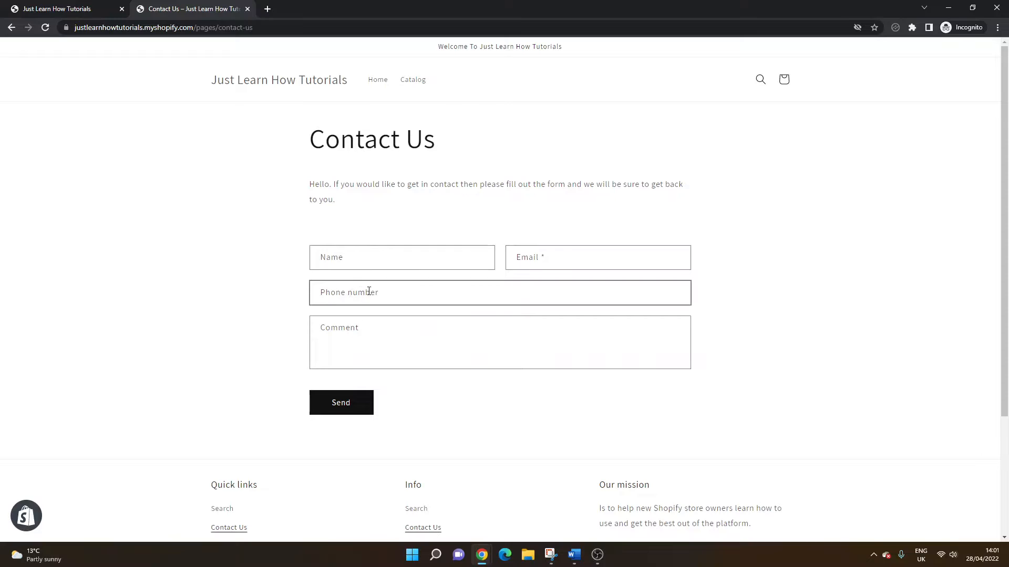
pyautogui.click(336, 332)
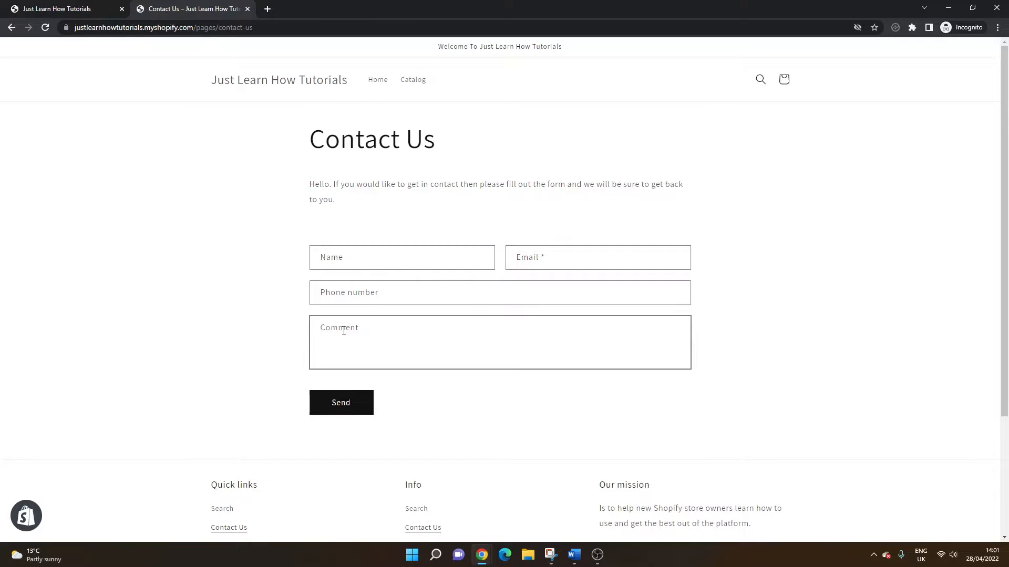